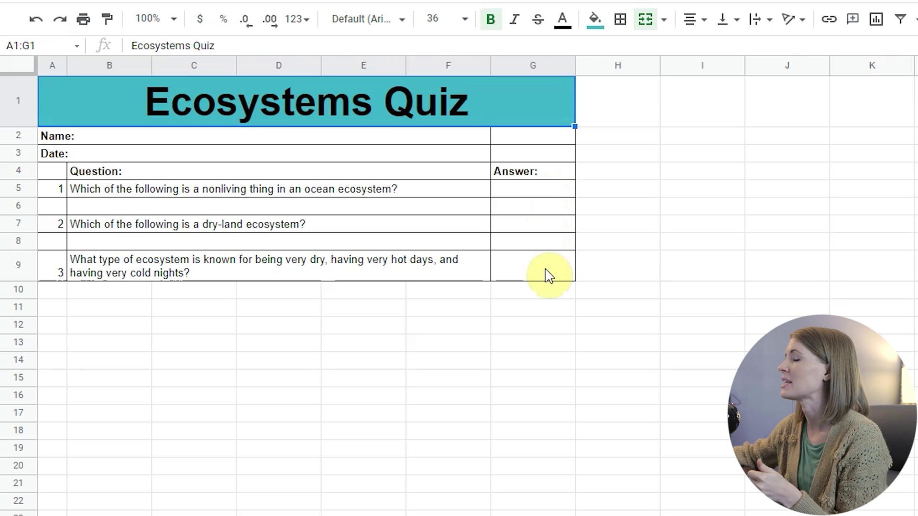
- Add a list-of-items validation to G5 with coral reef, water, fish, sea turtle, and check the dropdown
left_click(526, 194)
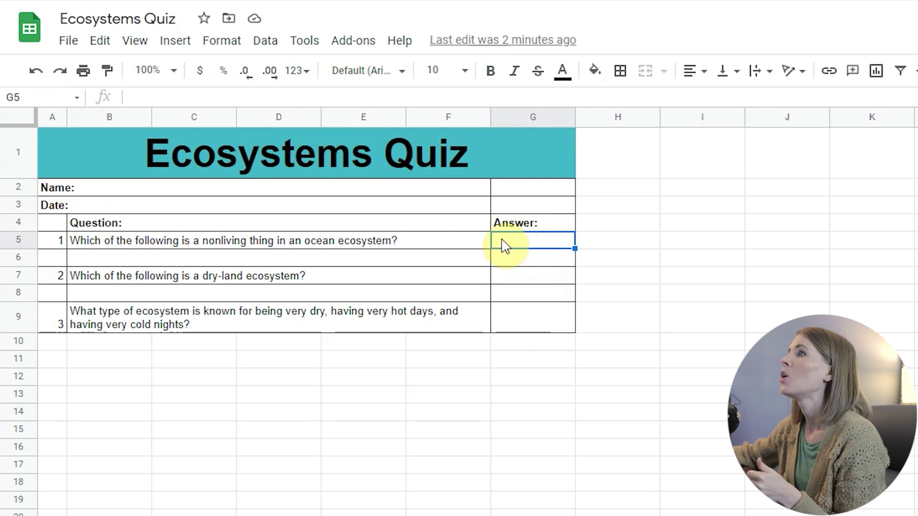
left_click(266, 41)
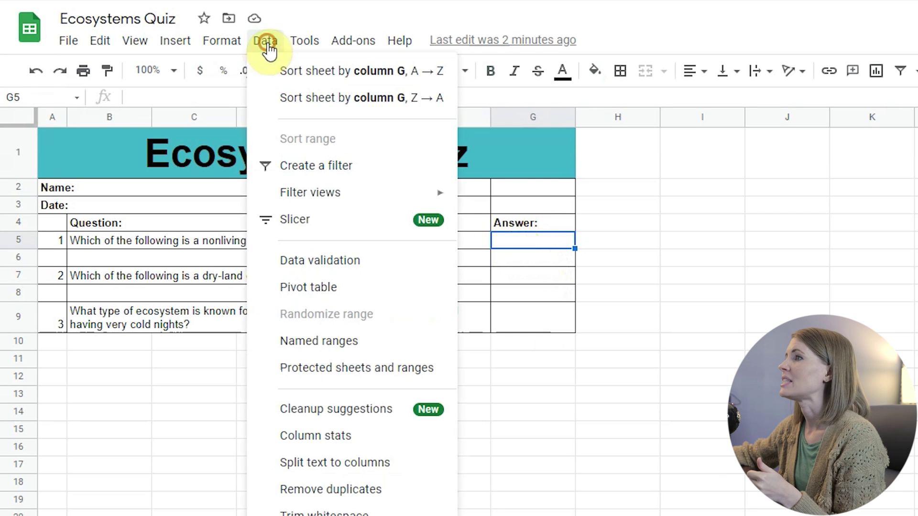
left_click(305, 261)
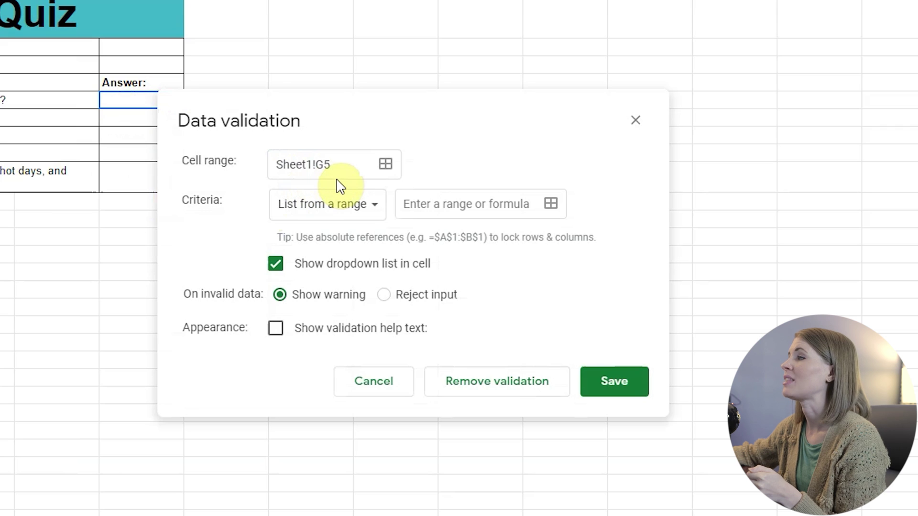
left_click(367, 210)
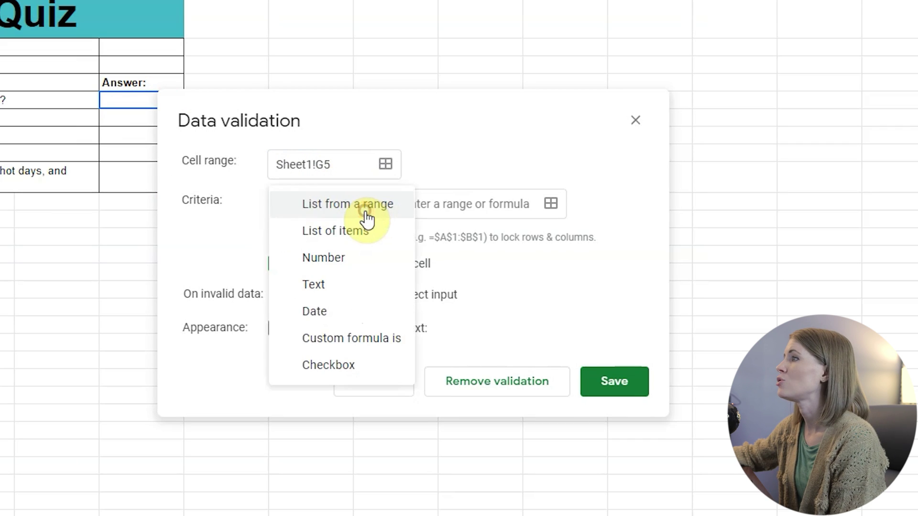
left_click(367, 235)
left_click(375, 205)
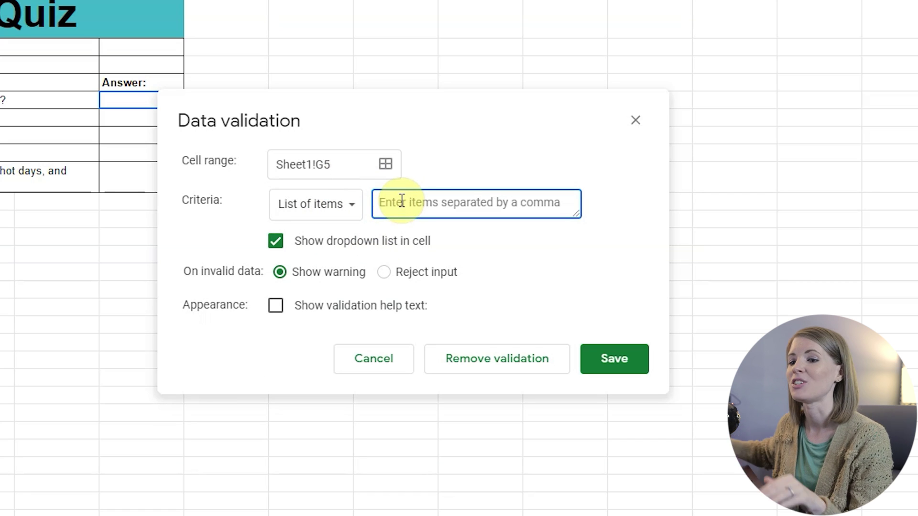
type("coral ")
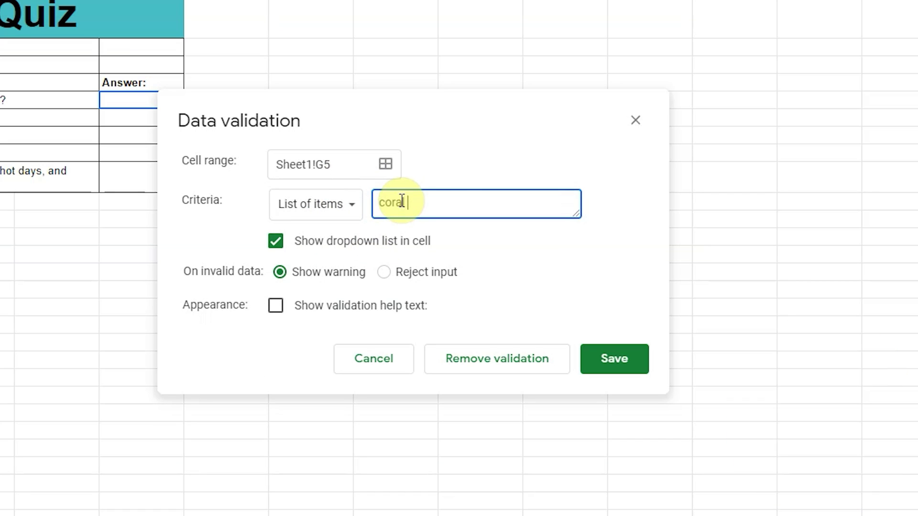
type("reef, water, fish, sea turtle")
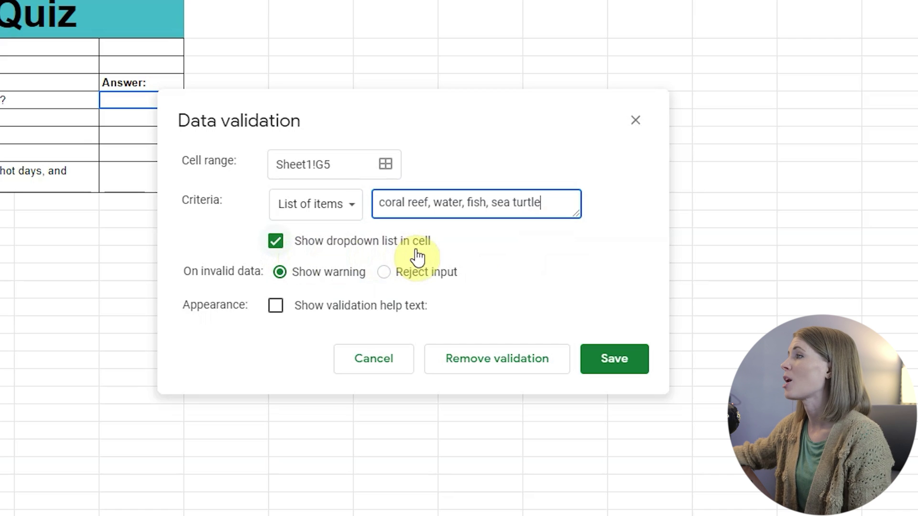
left_click(606, 362)
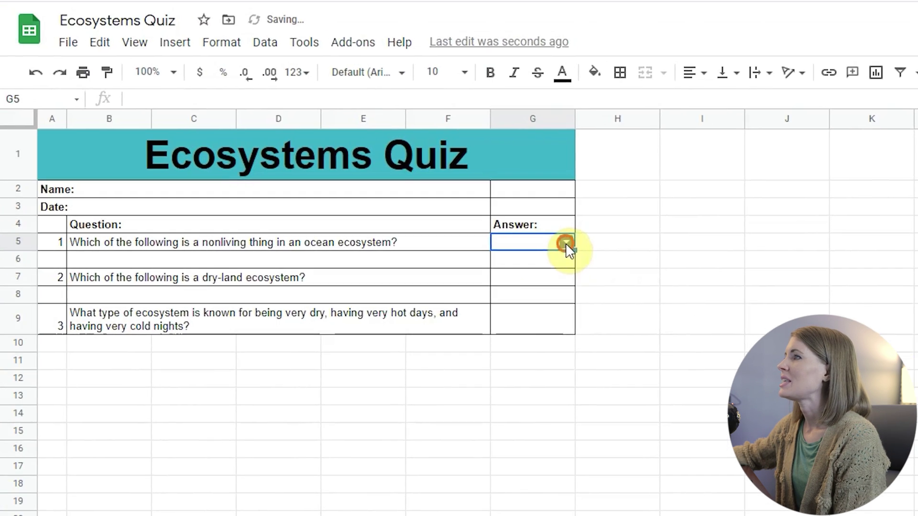
left_click(379, 175)
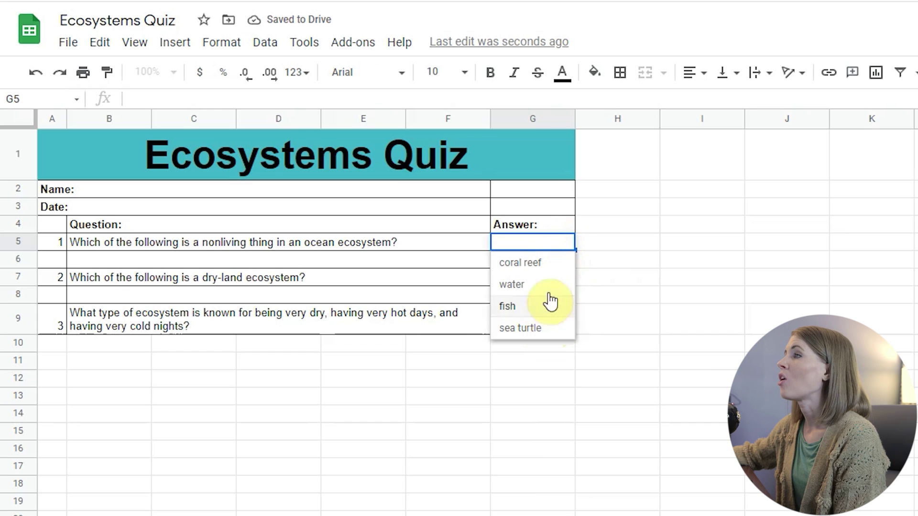
left_click(550, 350)
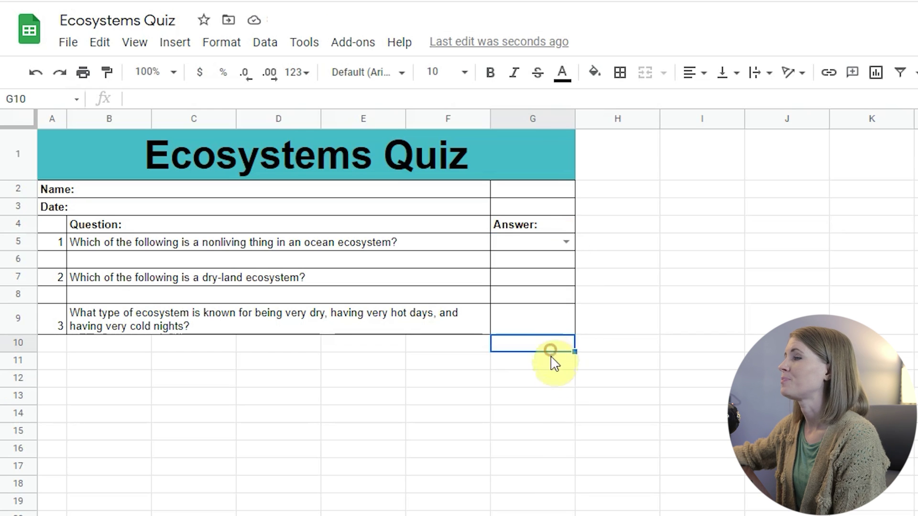
- Give G7 a dropdown list of marsh, ocean, swamp and grassland
left_click(568, 281)
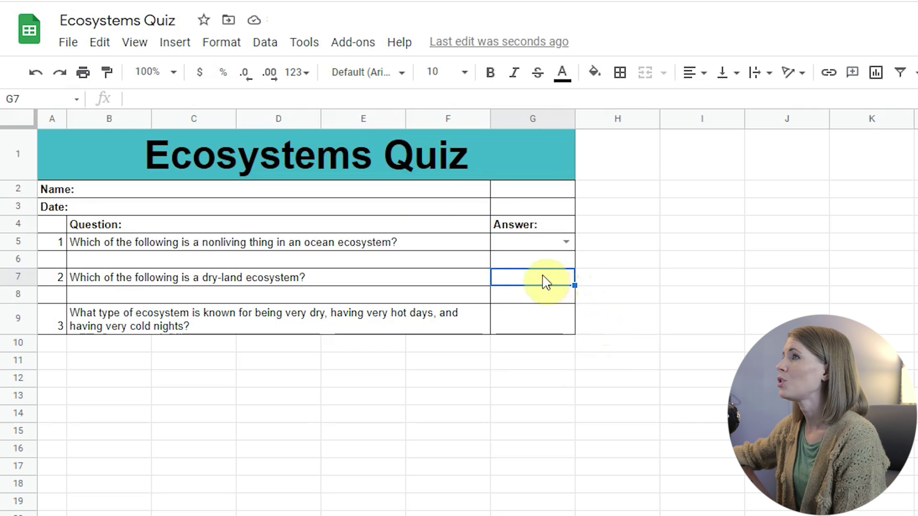
left_click(277, 44)
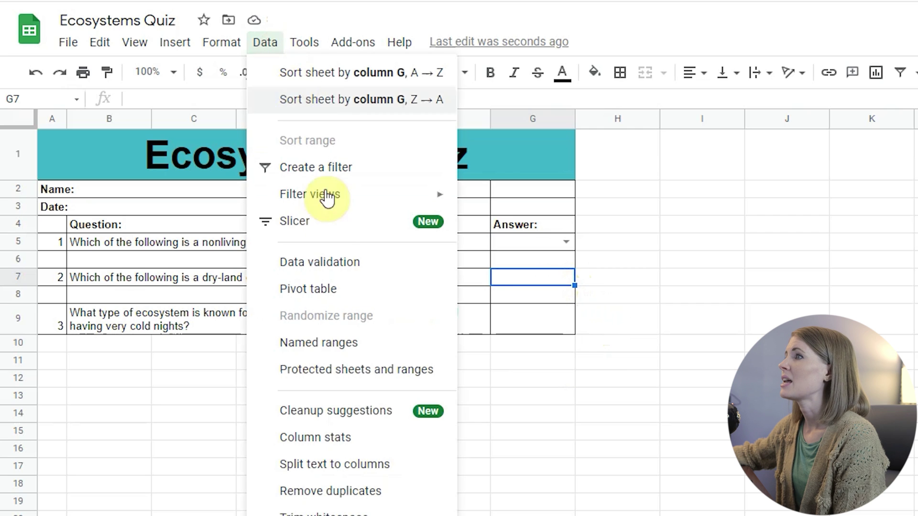
left_click(328, 263)
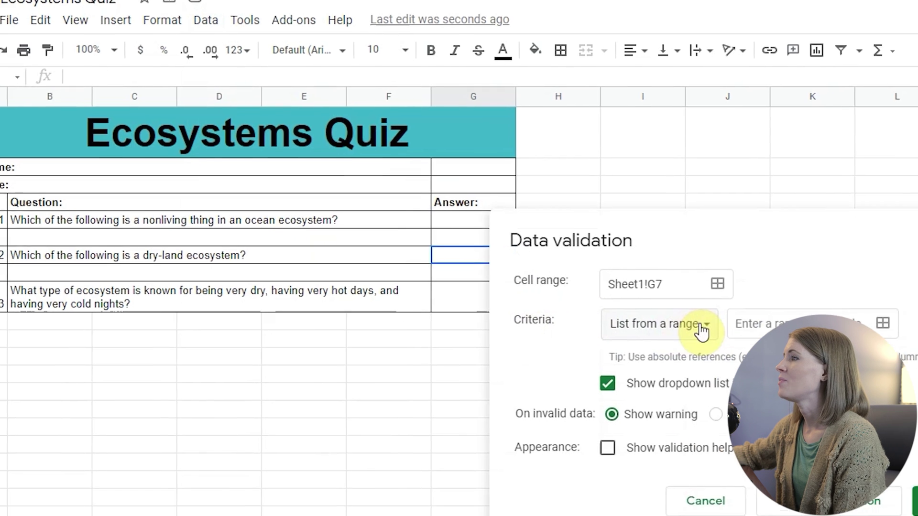
left_click(686, 347)
left_click(422, 253)
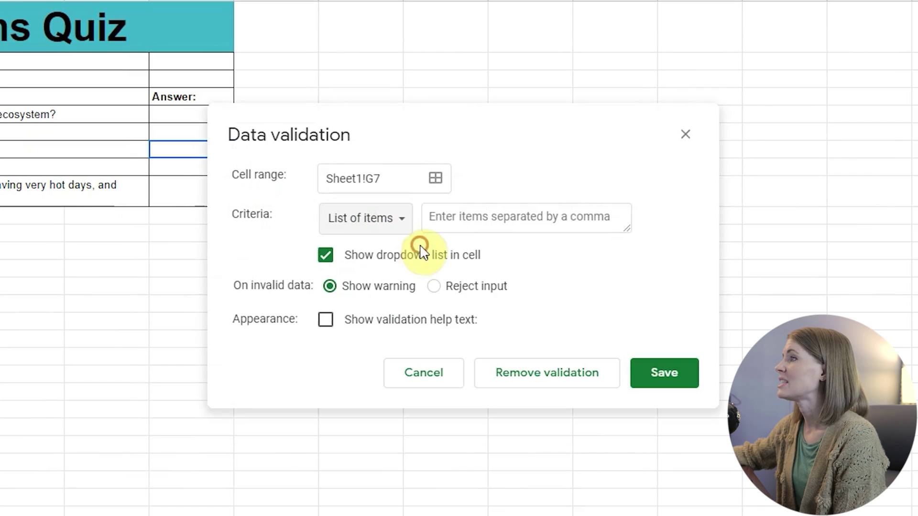
left_click(563, 229)
type("marsh, c")
type("cean")
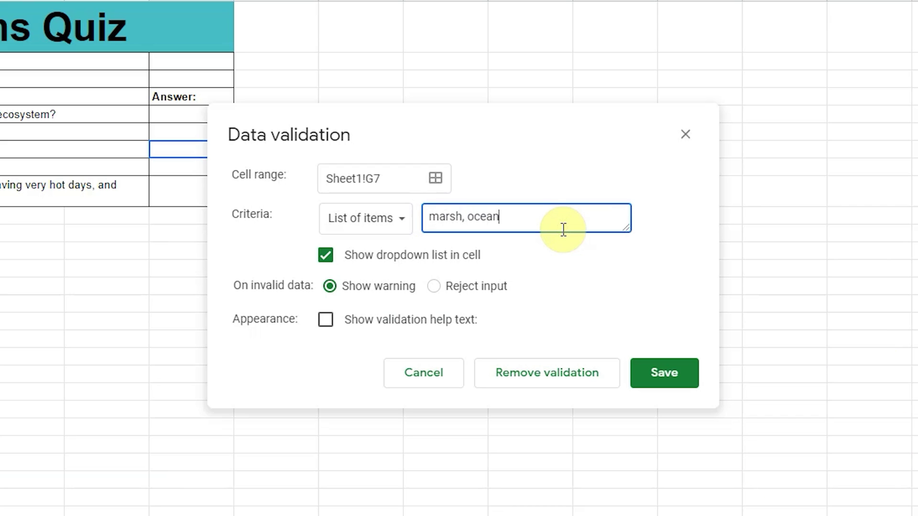
type(", swamp, grassland")
left_click(664, 372)
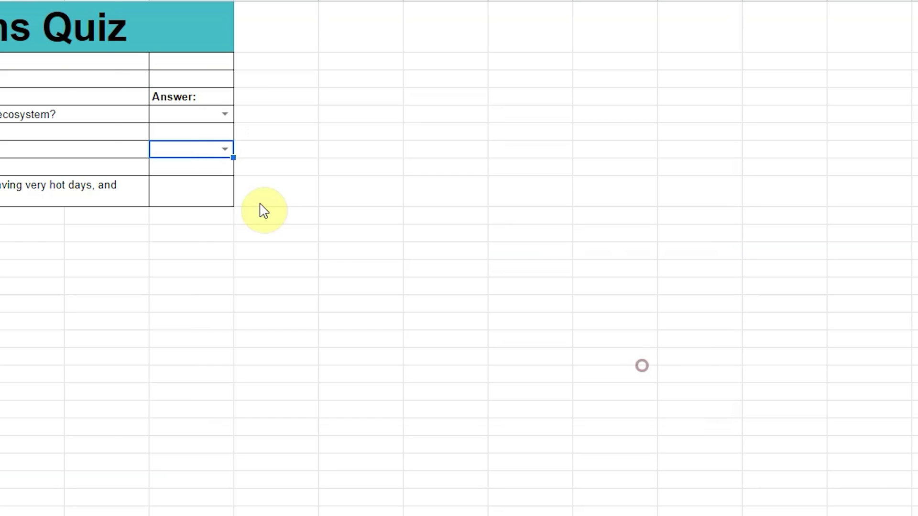
- Give G9 a dropdown list of rainforest, marsh, desert and forest, then check G7's choices
left_click(176, 191)
left_click(57, 133)
left_click(378, 218)
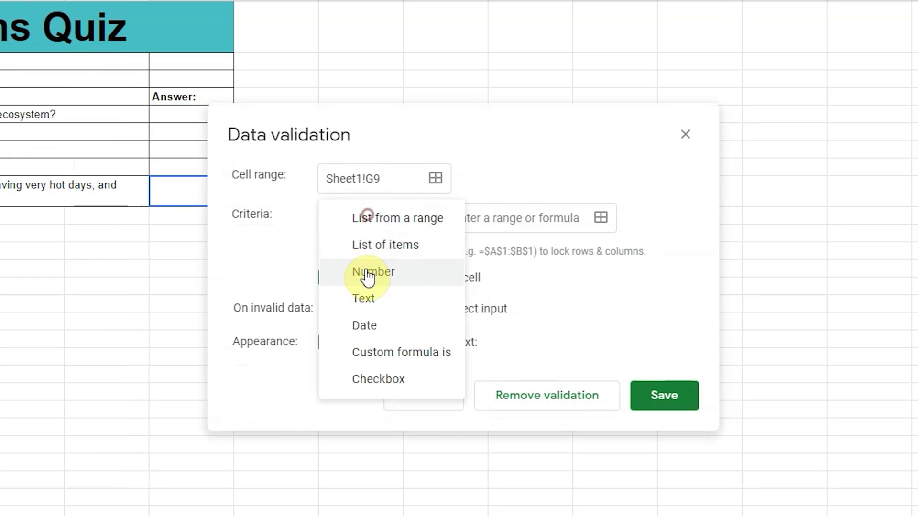
left_click(374, 244)
left_click(467, 216)
type("rainforest, marsh, desert, forest")
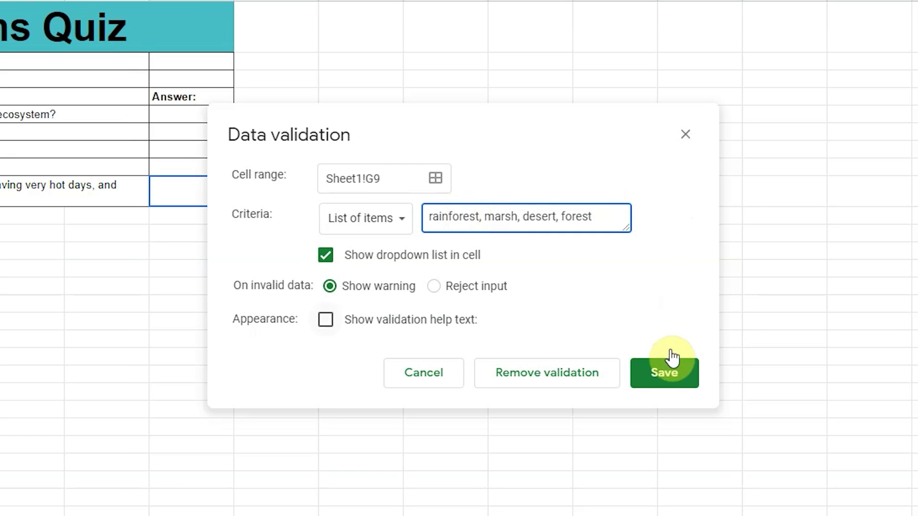
left_click(672, 363)
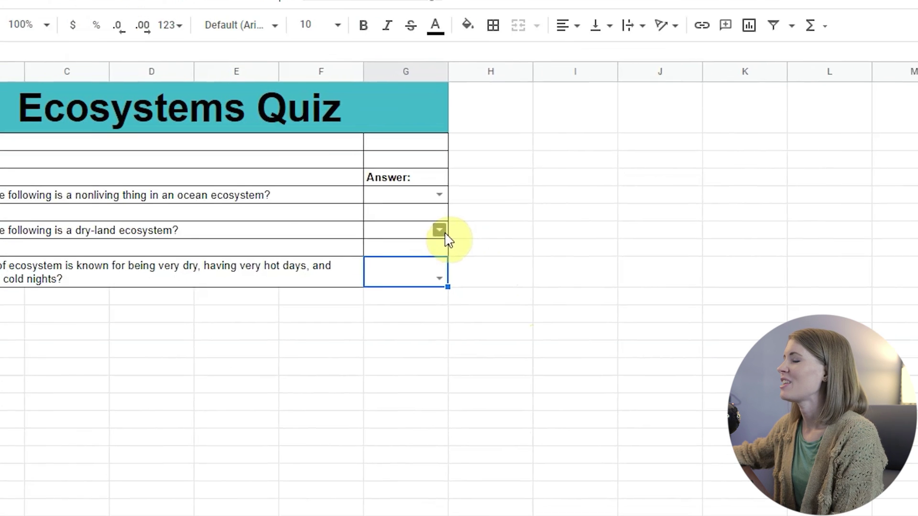
left_click(288, 173)
left_click(593, 316)
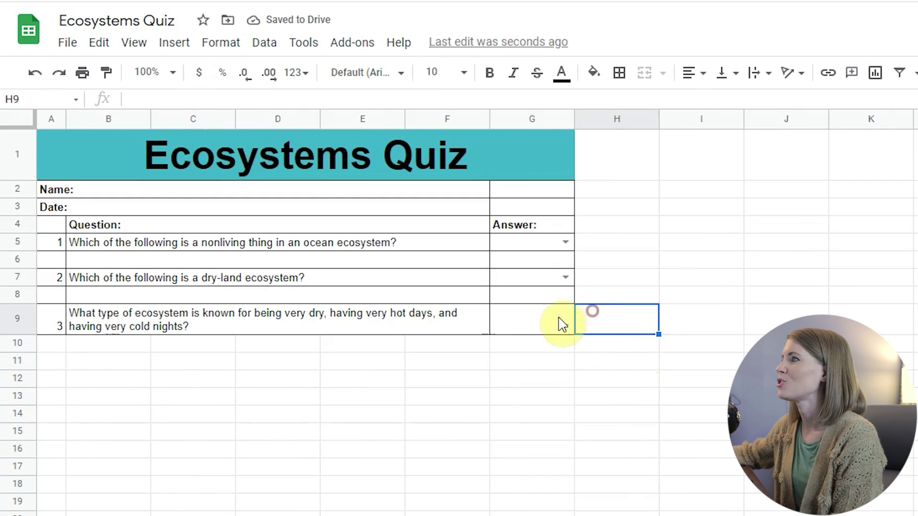
left_click(564, 320)
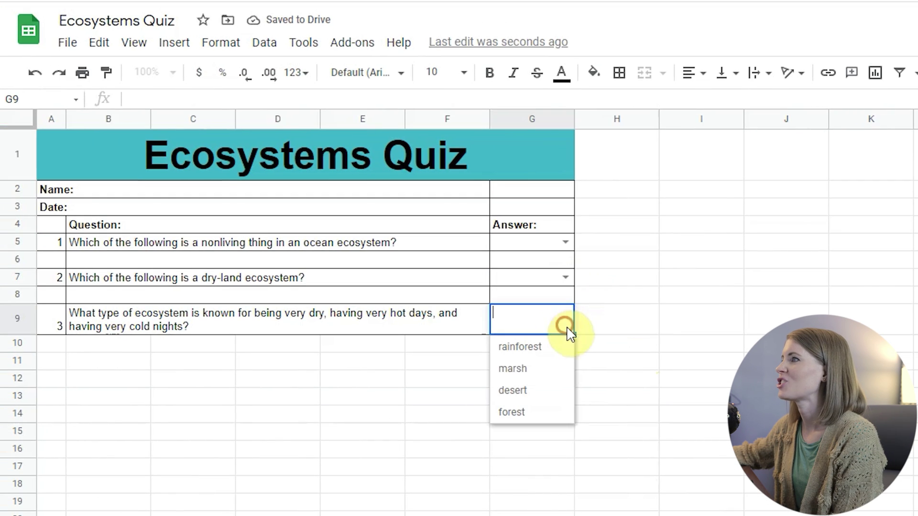
left_click(597, 336)
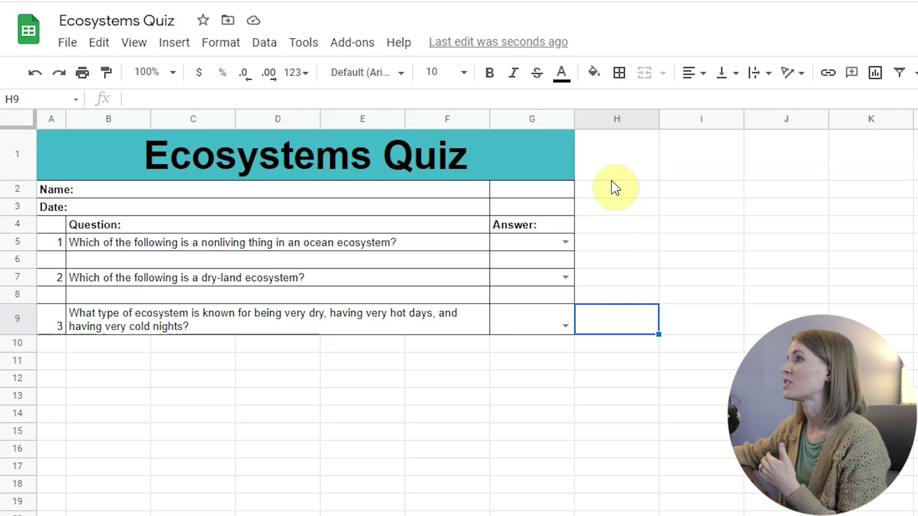
left_click_drag(611, 187, 617, 325)
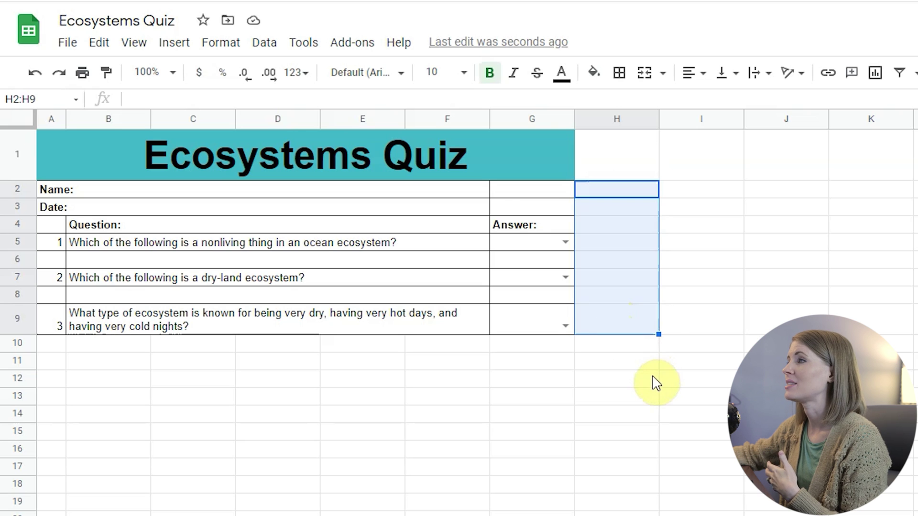
left_click(619, 121)
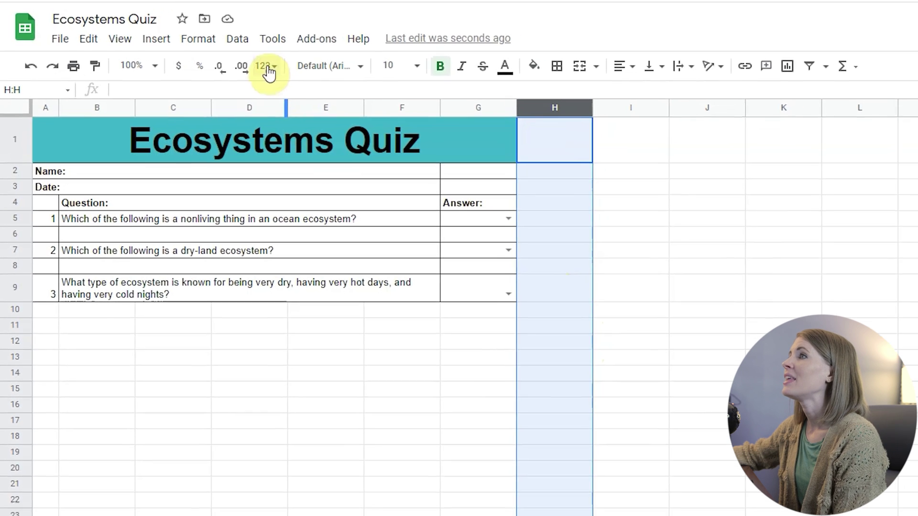
left_click(215, 38)
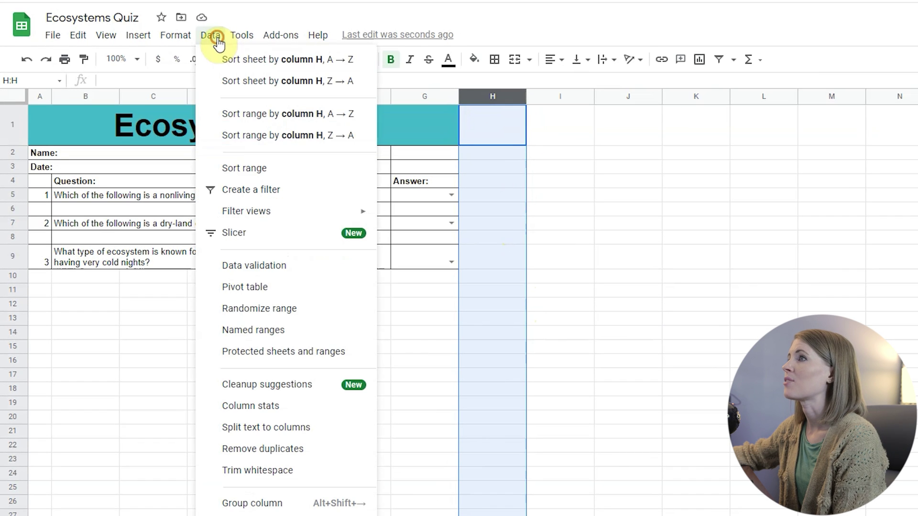
left_click(232, 266)
left_click(588, 278)
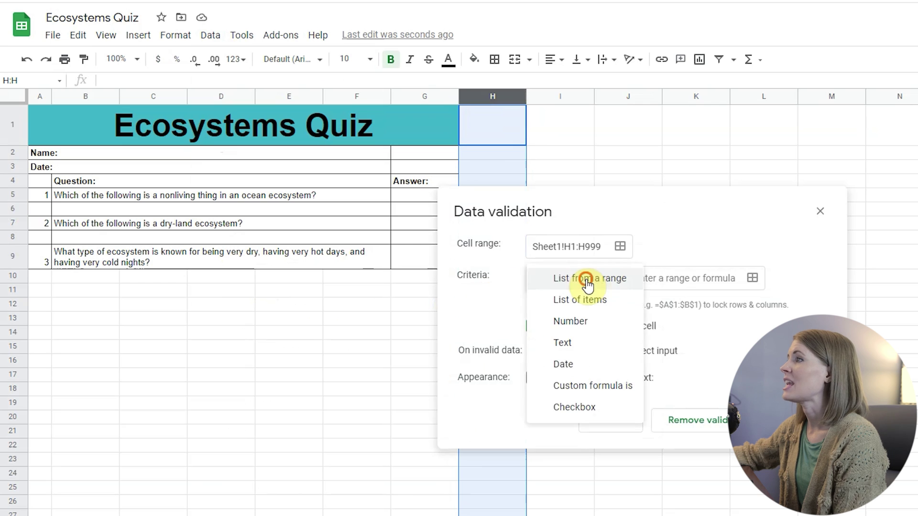
left_click(596, 311)
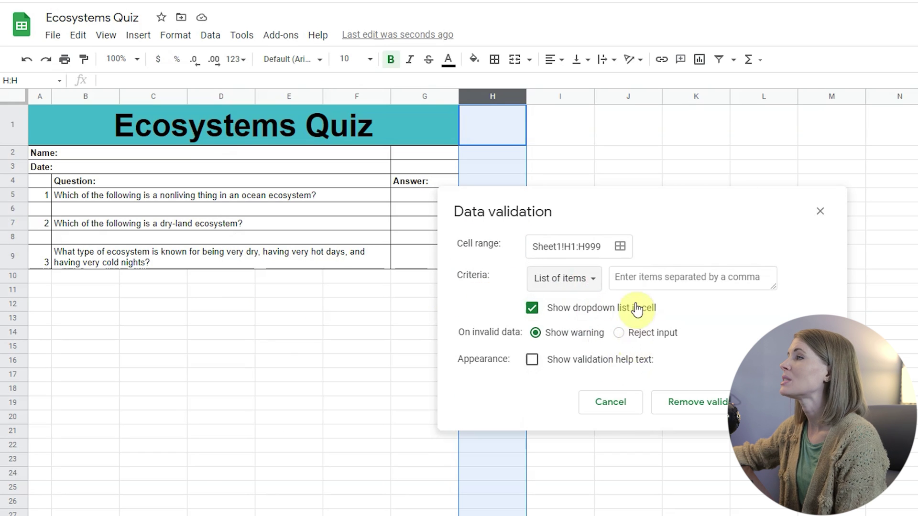
left_click(598, 410)
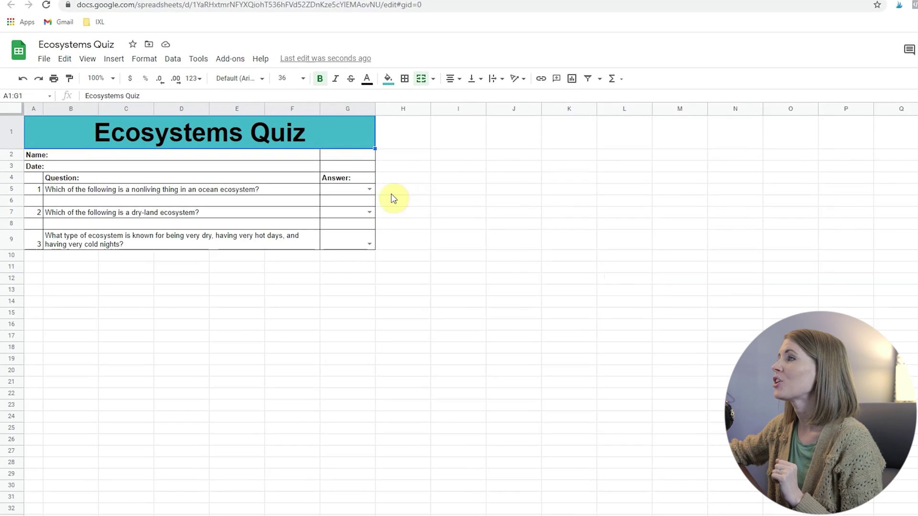
- Add a 'Text contains water' conditional format rule to G5 using the default green fill
left_click(306, 189)
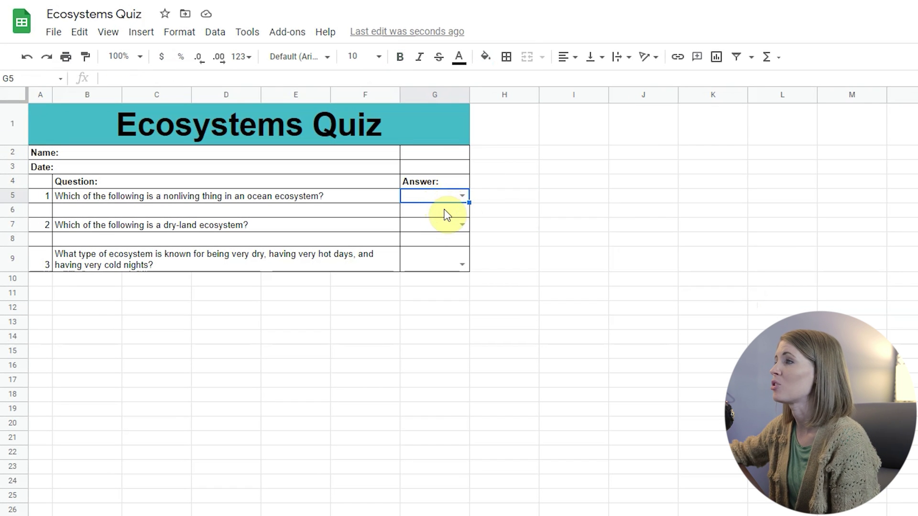
left_click(187, 33)
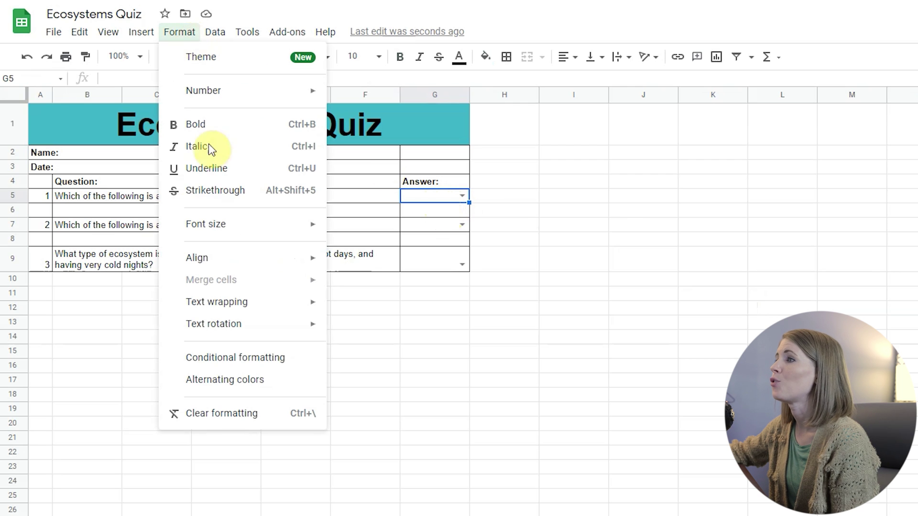
key("Escape")
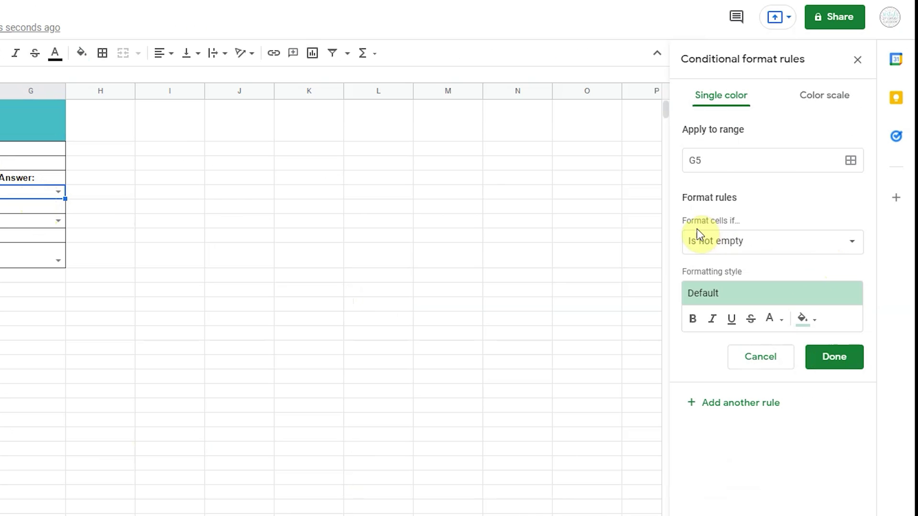
left_click(756, 240)
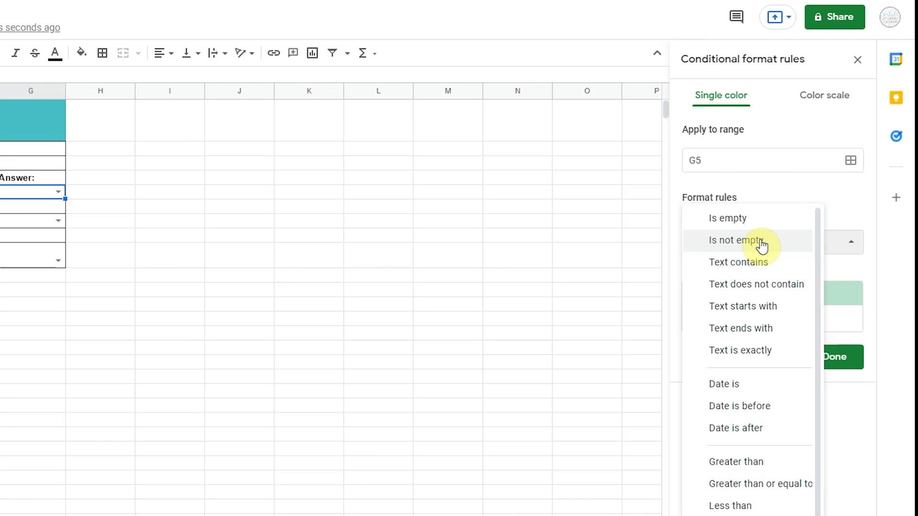
left_click(767, 263)
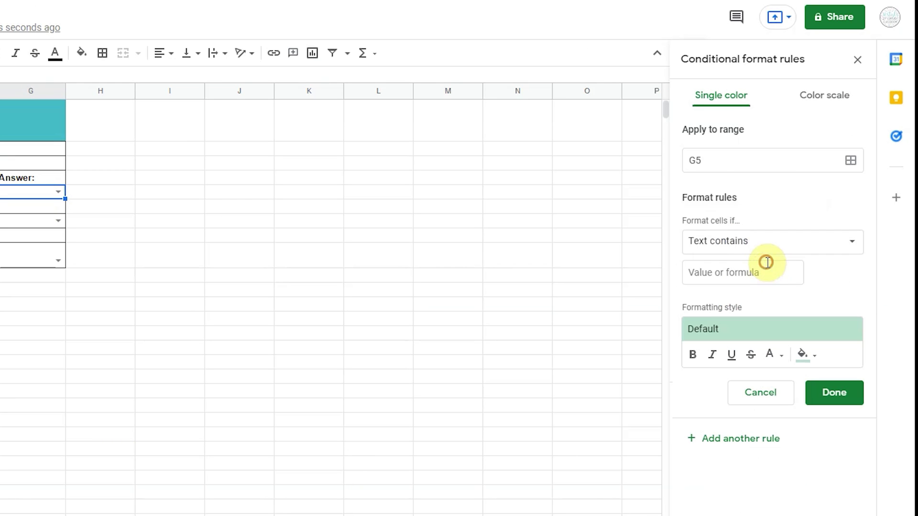
left_click(761, 273)
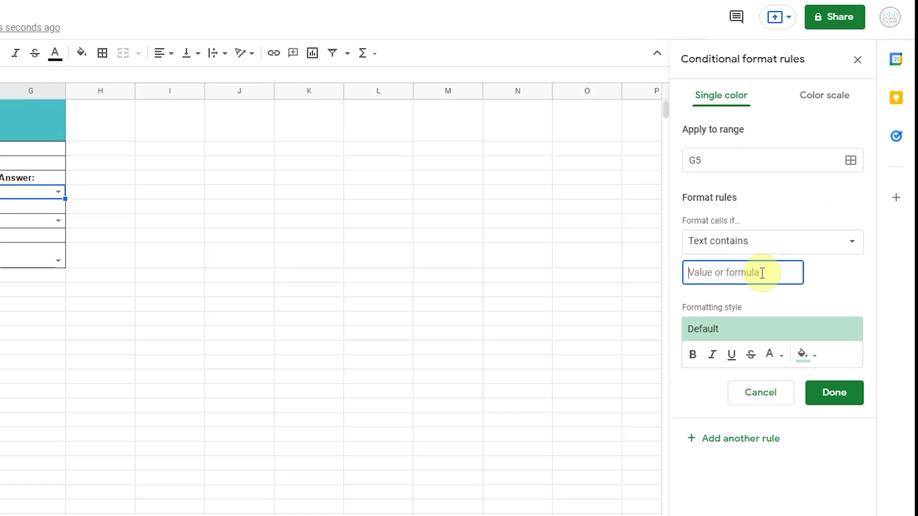
type("water")
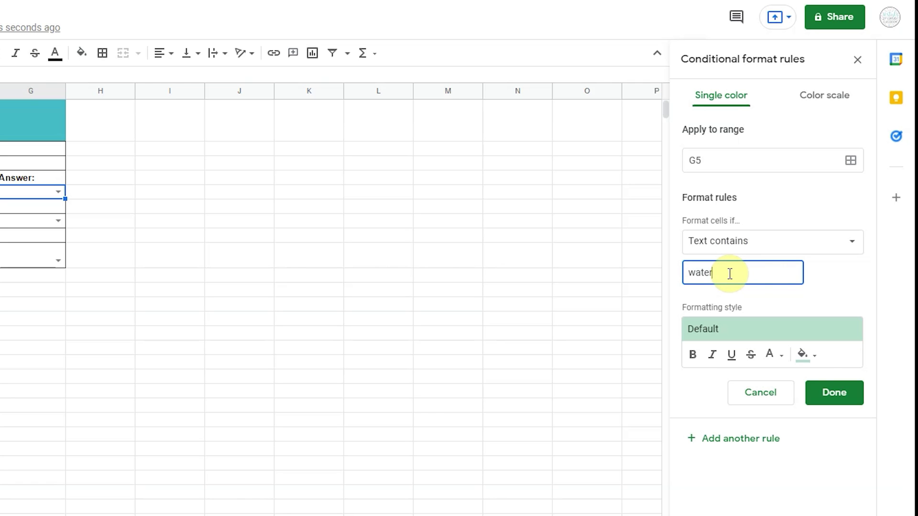
left_click(815, 355)
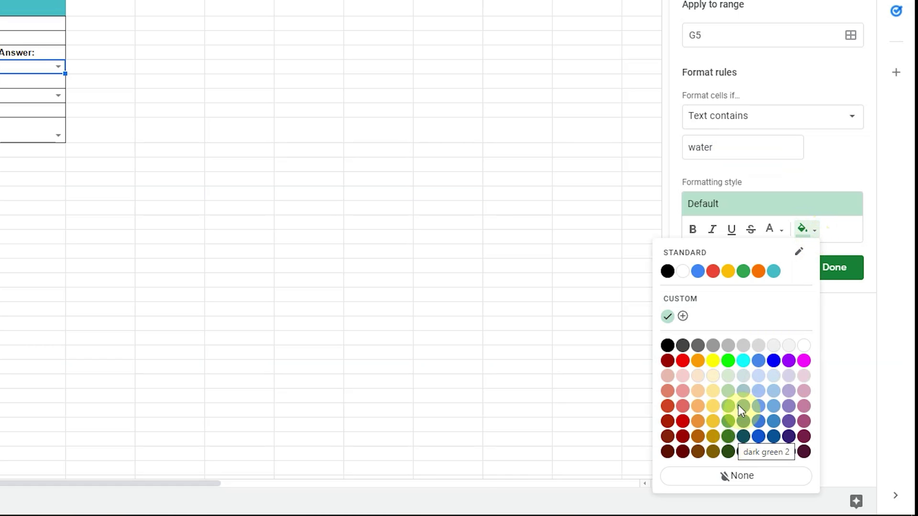
left_click(781, 230)
left_click(794, 205)
left_click(837, 207)
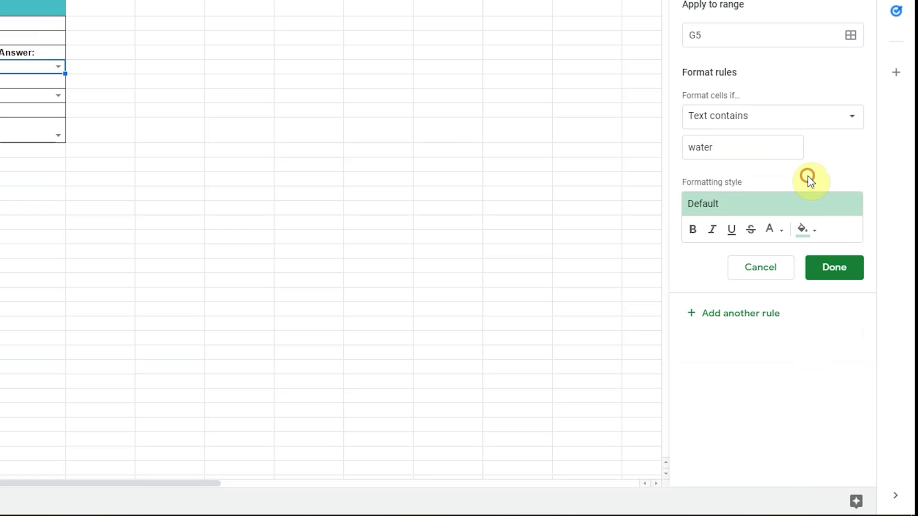
left_click(835, 268)
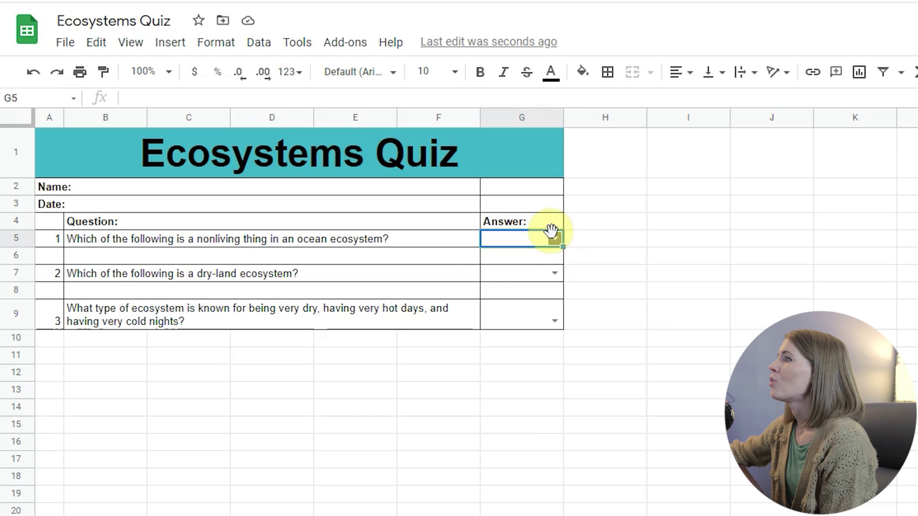
- Try water, coral reef, fish and sea turtle in G5, ending on water with green fill
left_click(553, 239)
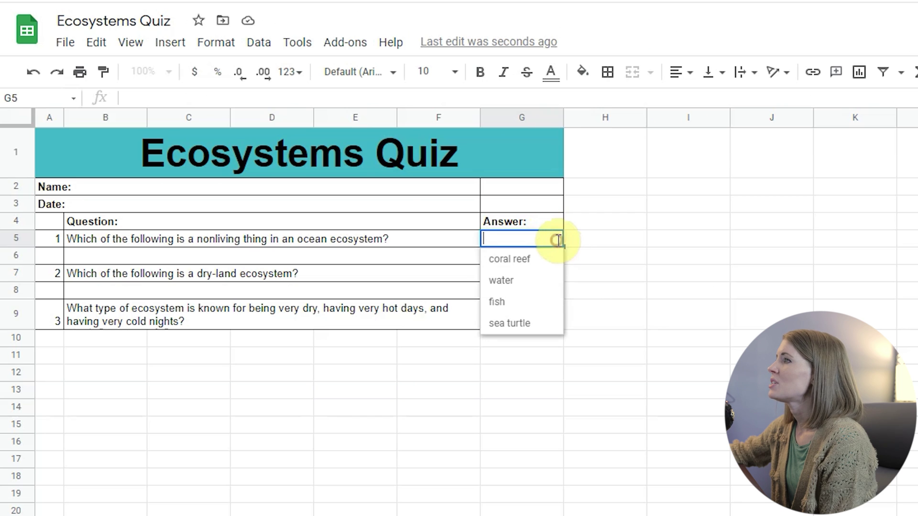
left_click(543, 282)
left_click(606, 274)
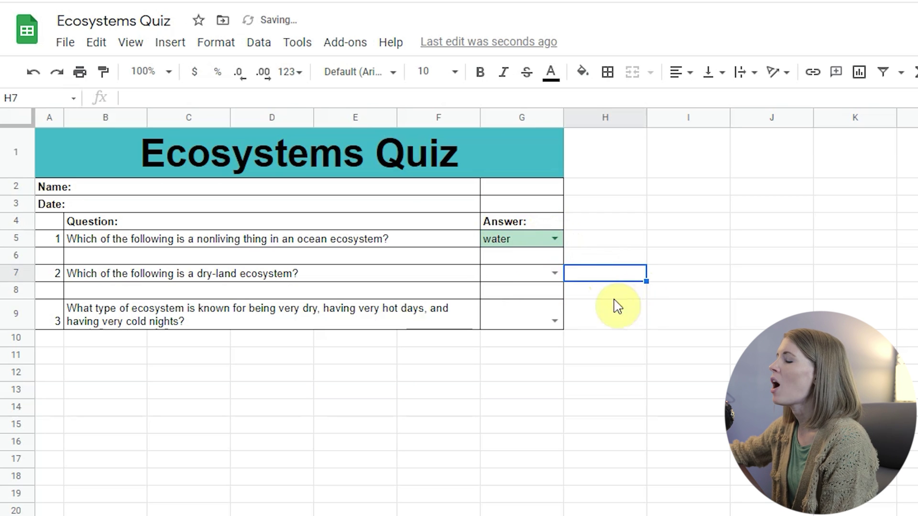
left_click(554, 239)
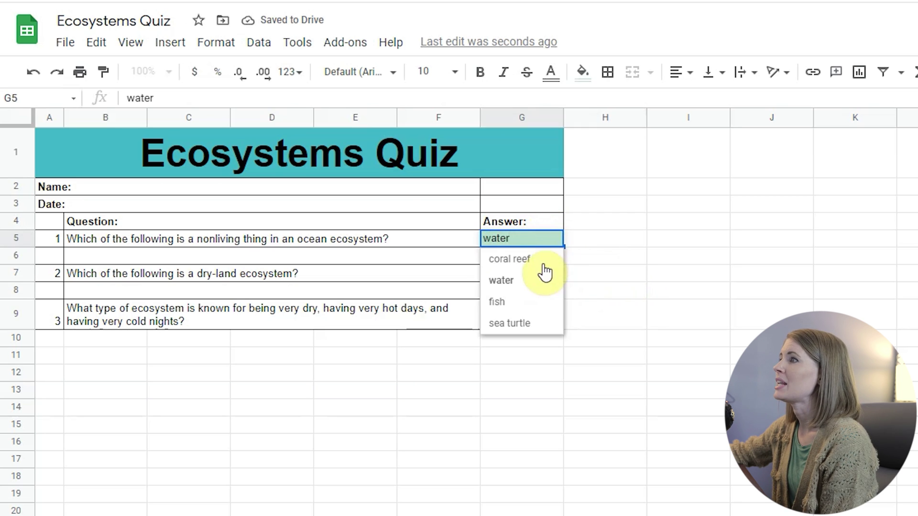
left_click(545, 258)
left_click(558, 241)
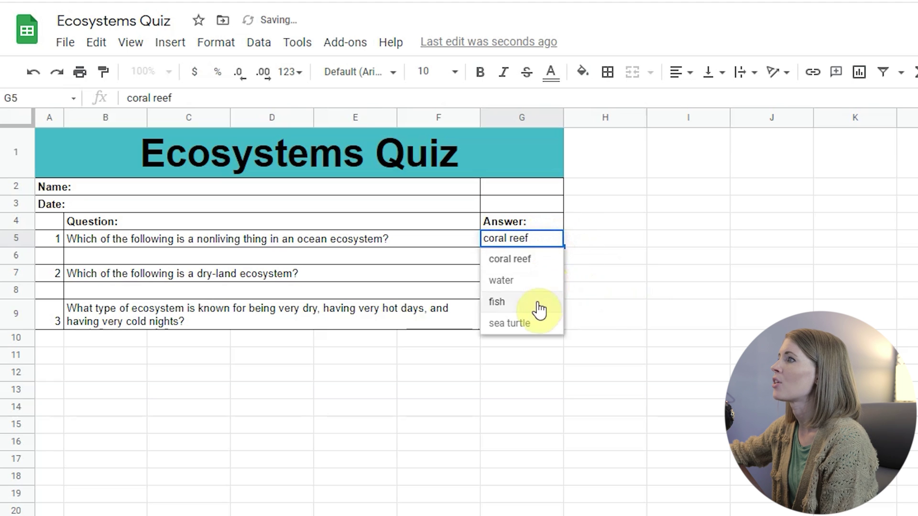
left_click(536, 302)
double_click(560, 238)
left_click(537, 322)
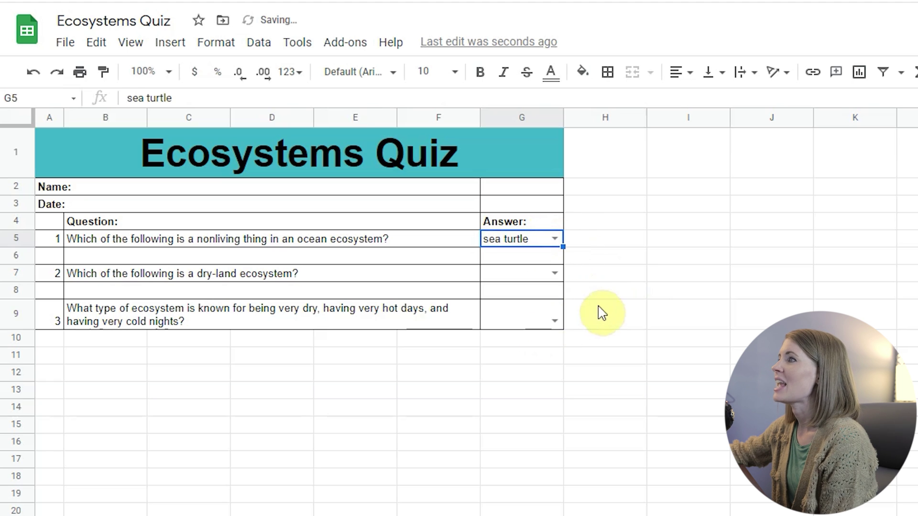
double_click(559, 238)
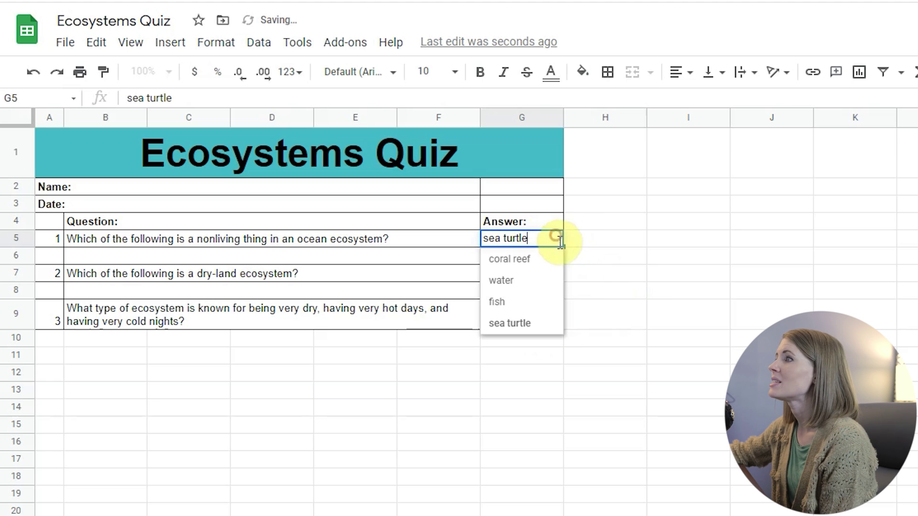
left_click(545, 281)
left_click(606, 278)
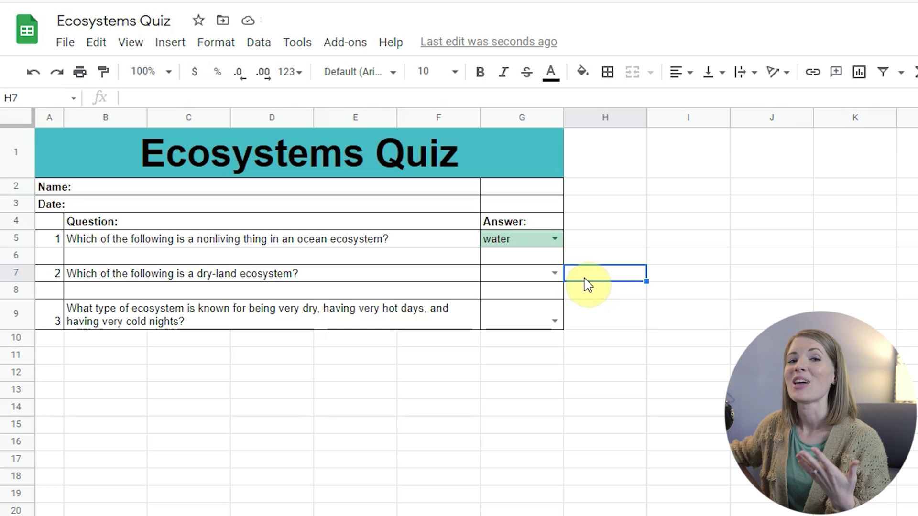
- Add a 'Text contains grassland' conditional format rule to G7 with green fill
left_click(521, 280)
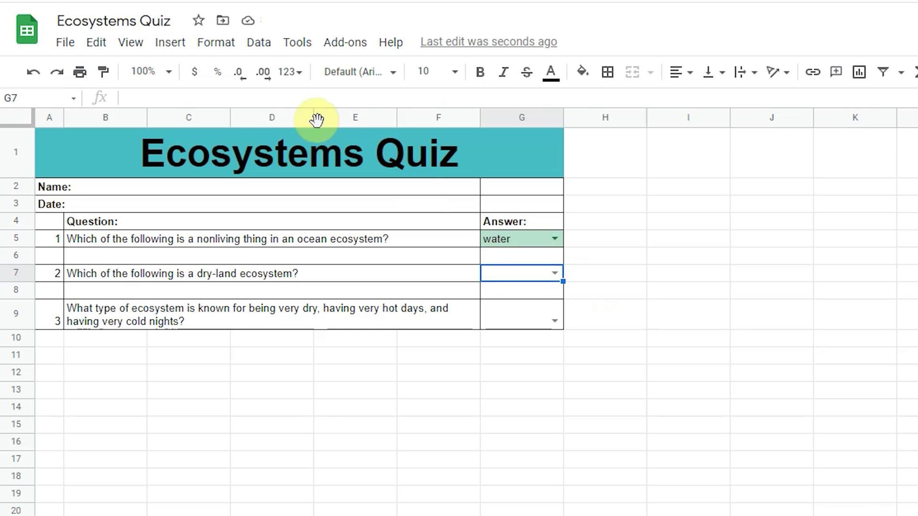
left_click(229, 47)
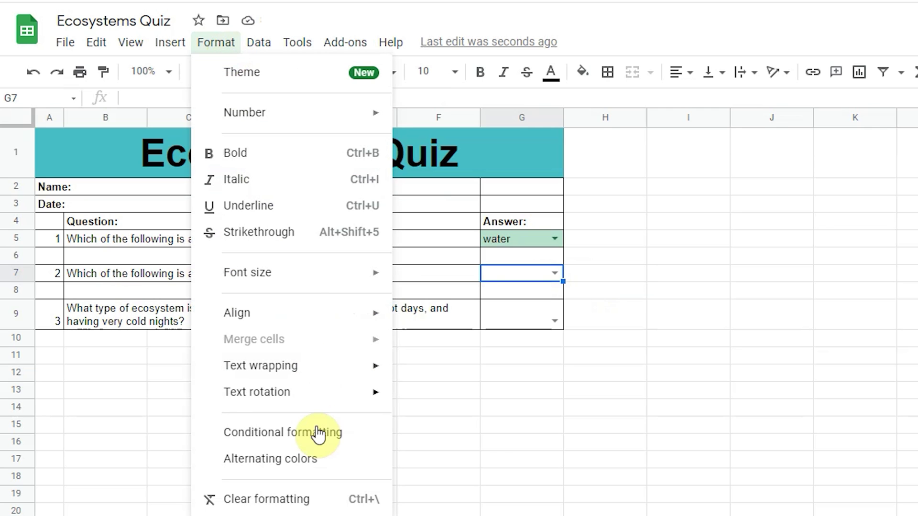
left_click(320, 433)
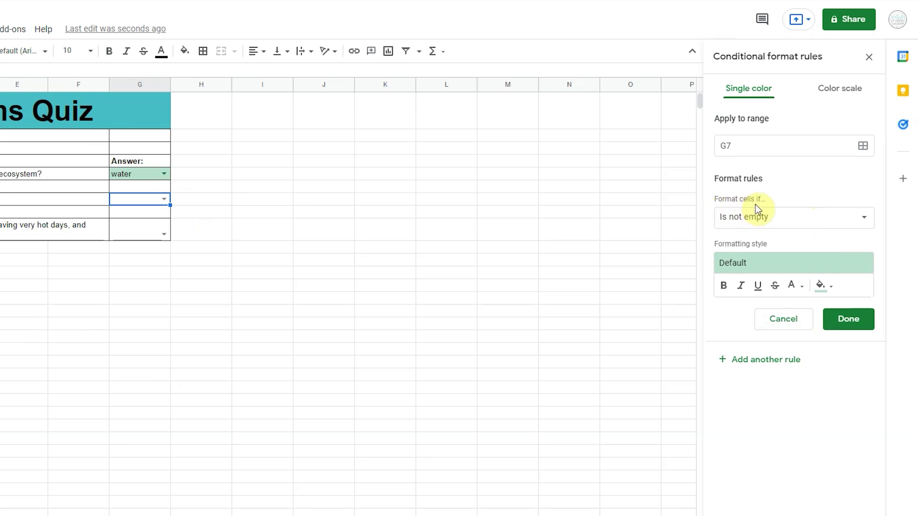
left_click(784, 217)
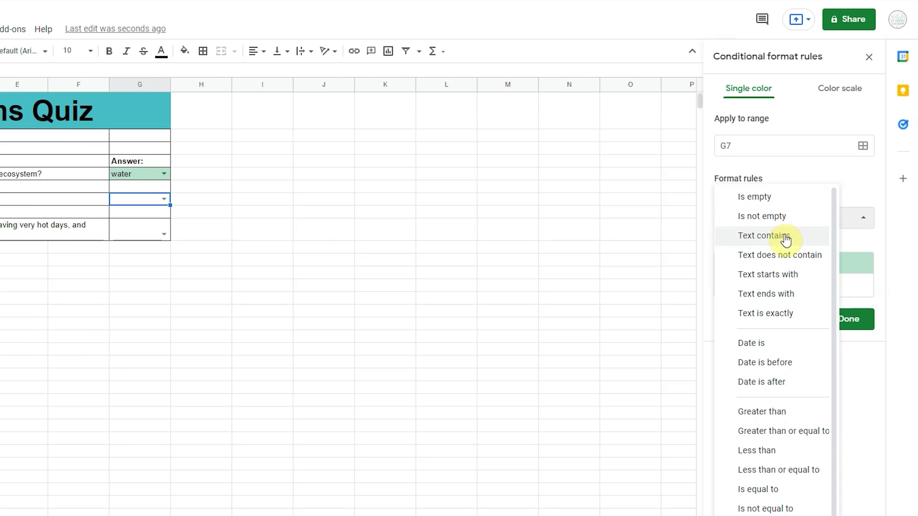
left_click(785, 238)
left_click(771, 251)
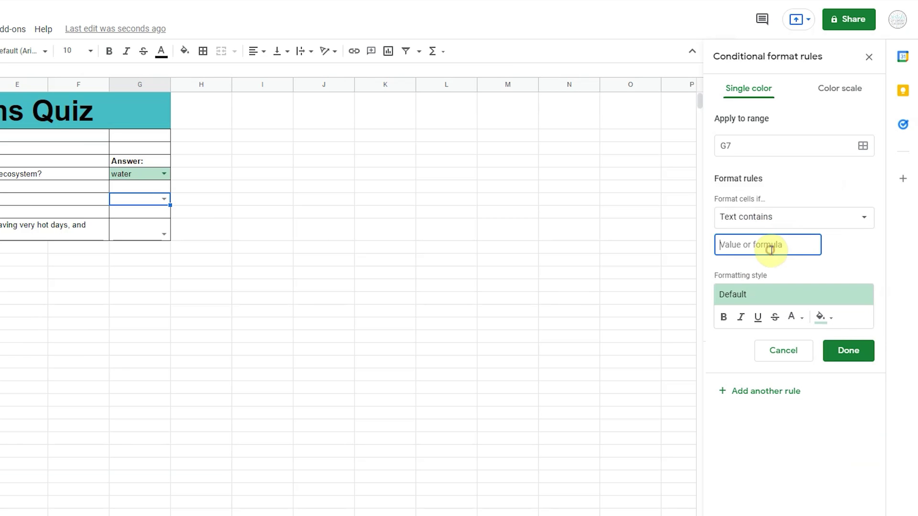
type("grassland")
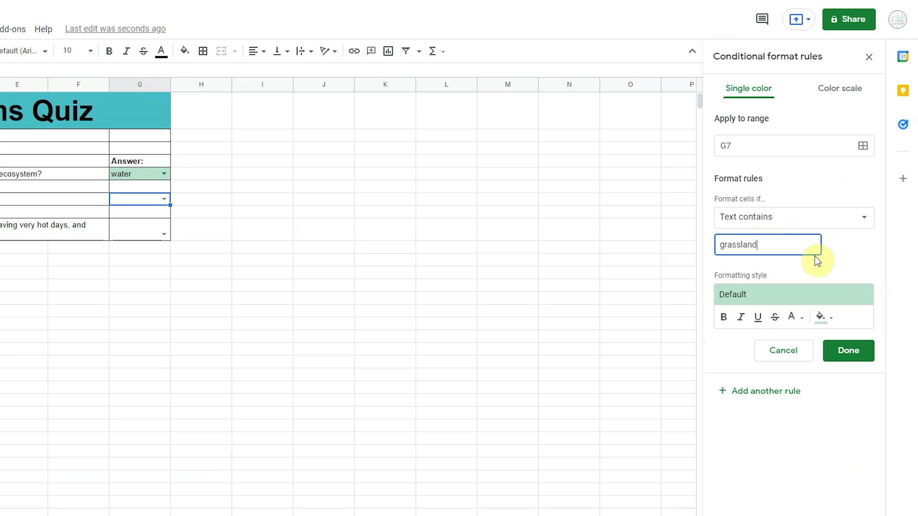
left_click(868, 354)
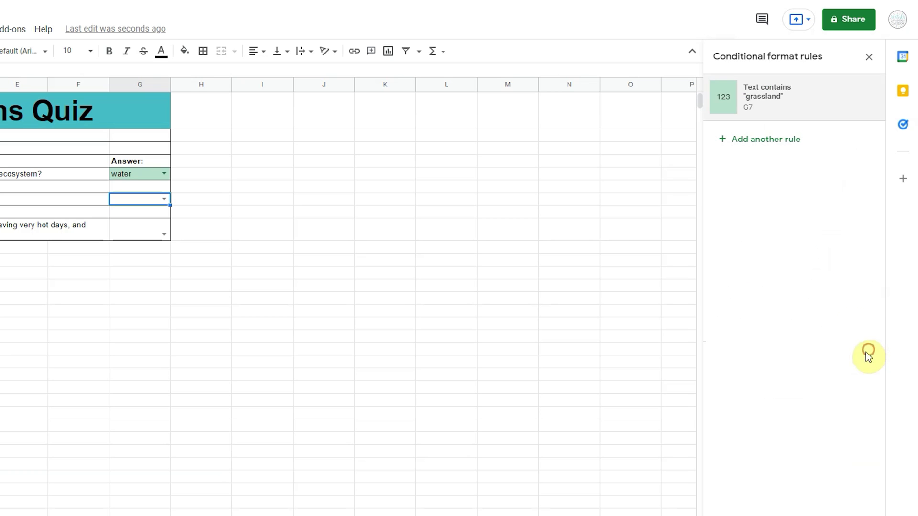
left_click(164, 199)
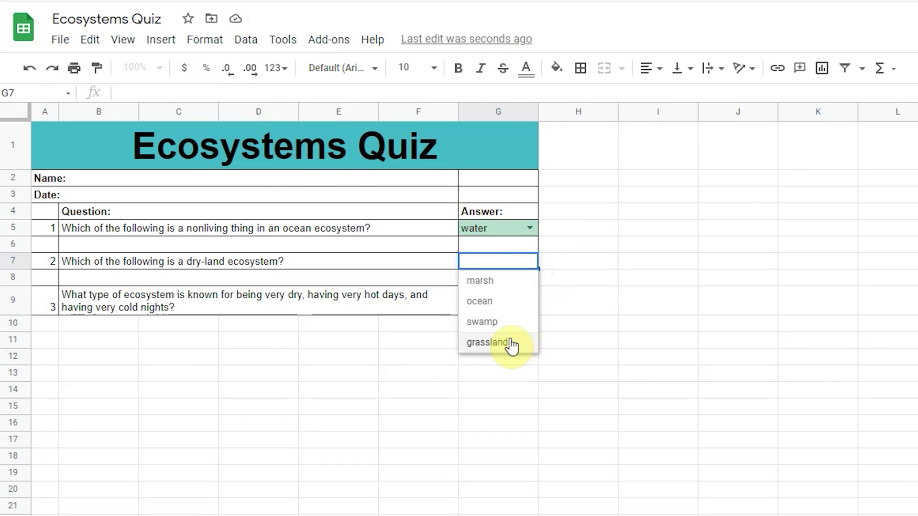
- Choose grassland in G7 and click away to see its green fill
left_click(151, 262)
left_click(579, 290)
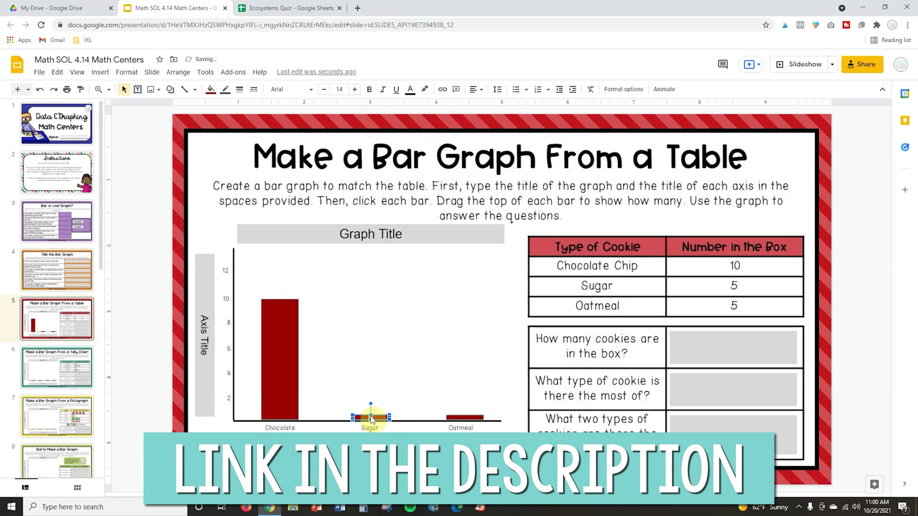
- Raise the Sugar and Oatmeal bars on the graph to 5
left_click_drag(372, 406, 372, 367)
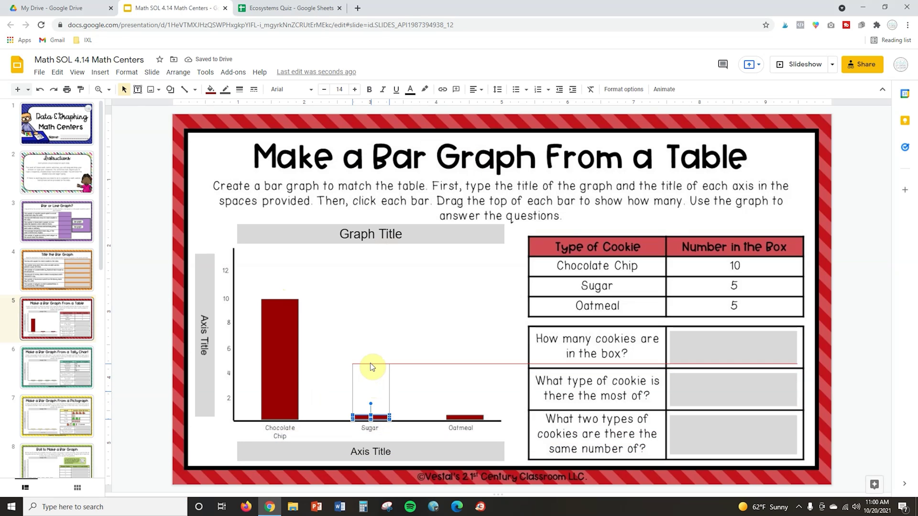
left_click_drag(370, 360, 370, 359)
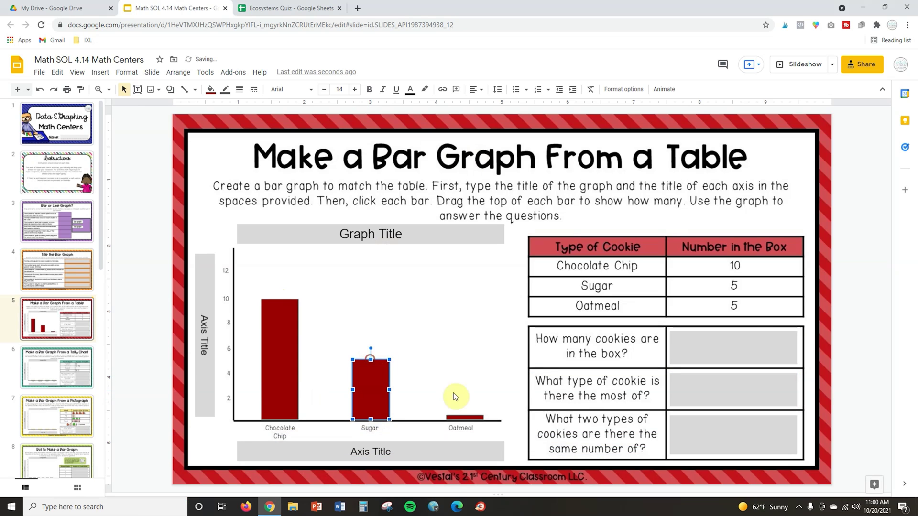
left_click(464, 417)
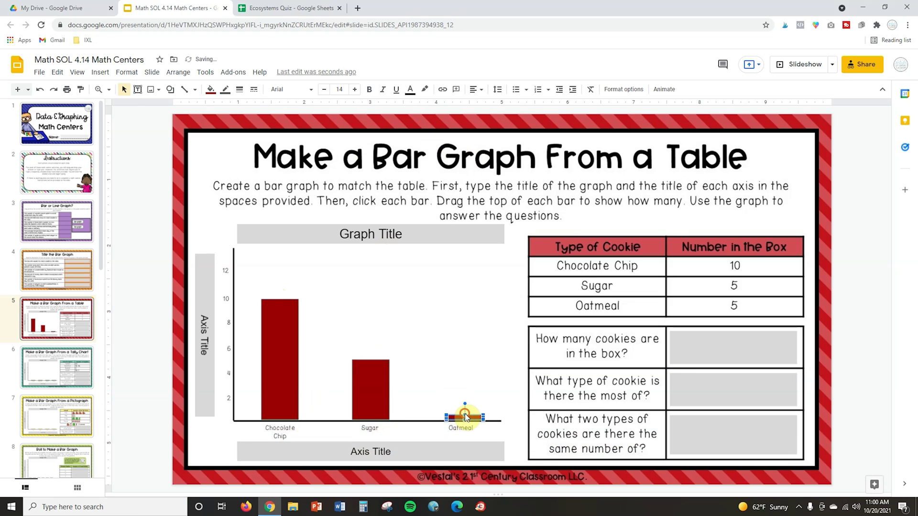
left_click_drag(466, 417, 460, 371)
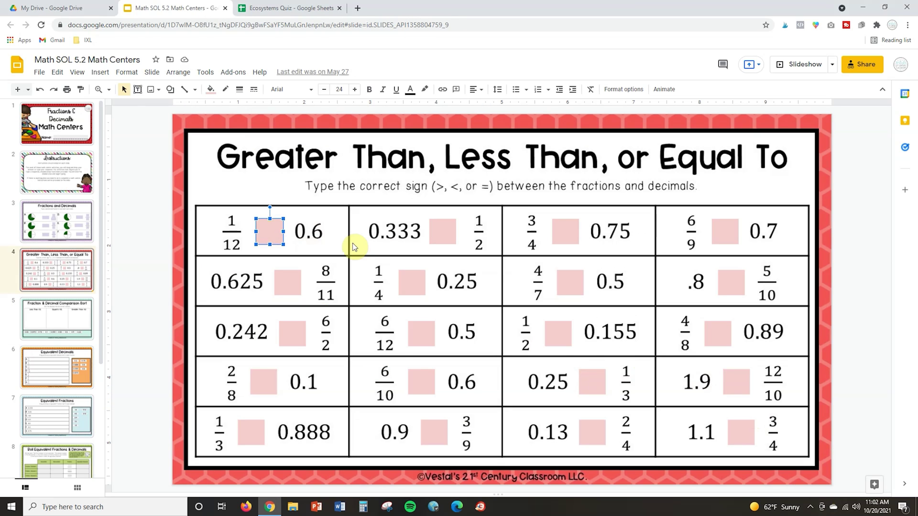
- Enter less-than signs in the comparison boxes, including between 0.333 and 1/2
type("<")
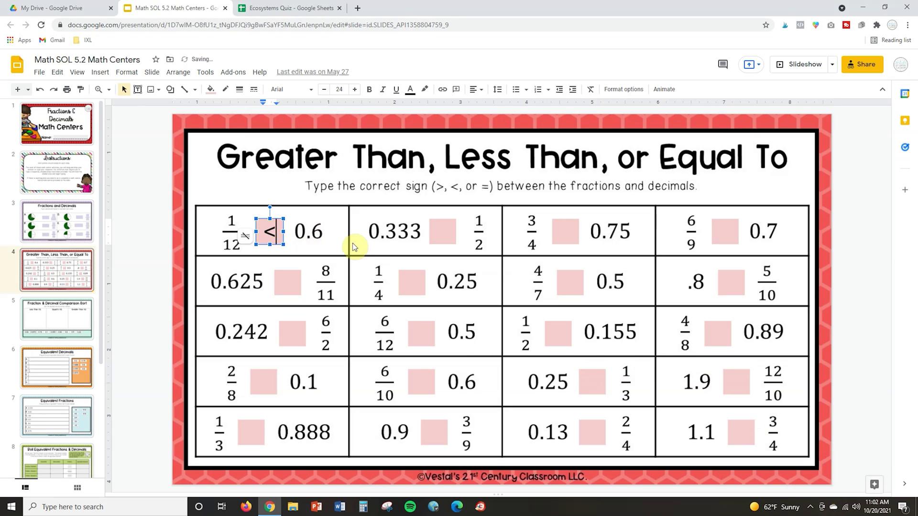
left_click(443, 231)
type("<")
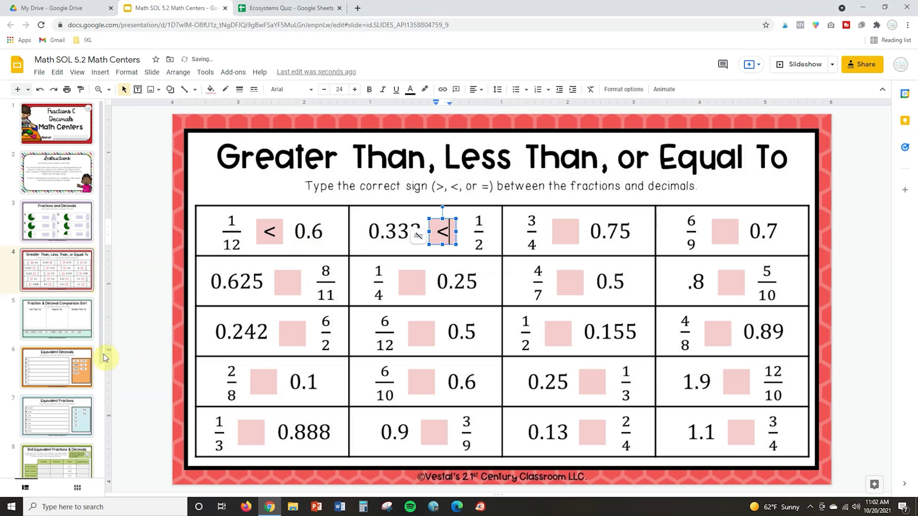
- Match 0.75 to fraction A, then cover yard and mile blue and kilogram green
left_click(82, 355)
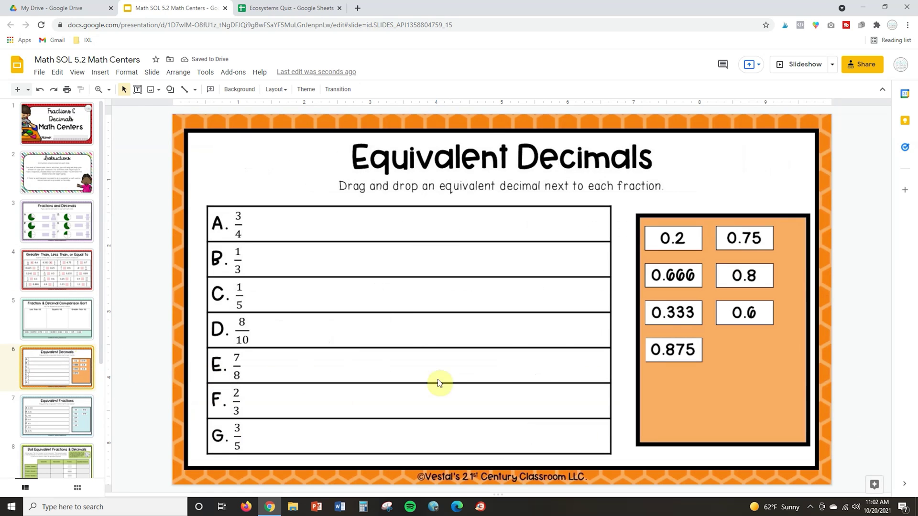
left_click_drag(741, 238, 277, 224)
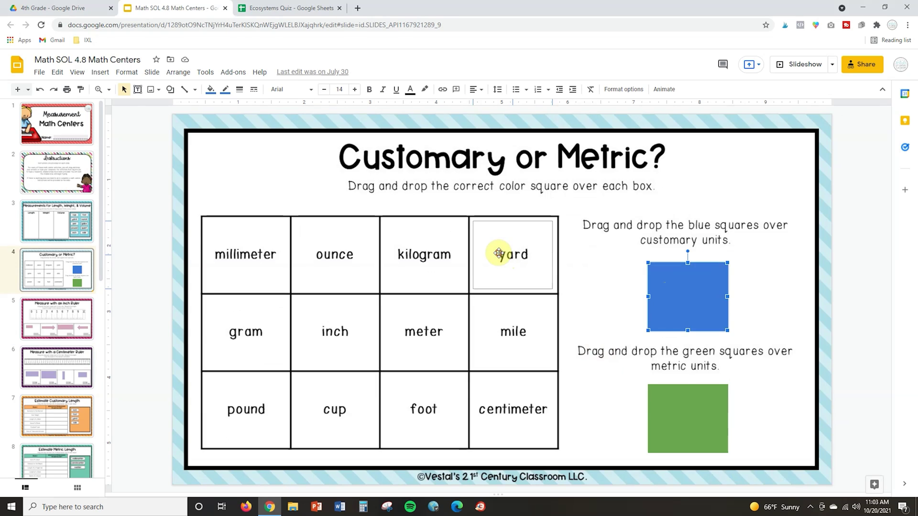
left_click_drag(498, 253, 499, 254)
left_click_drag(659, 420, 412, 247)
left_click_drag(665, 312, 501, 344)
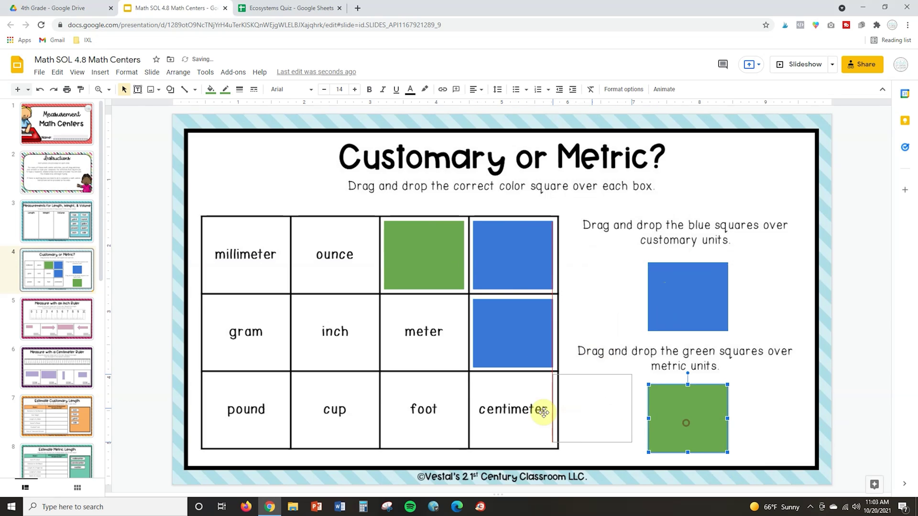